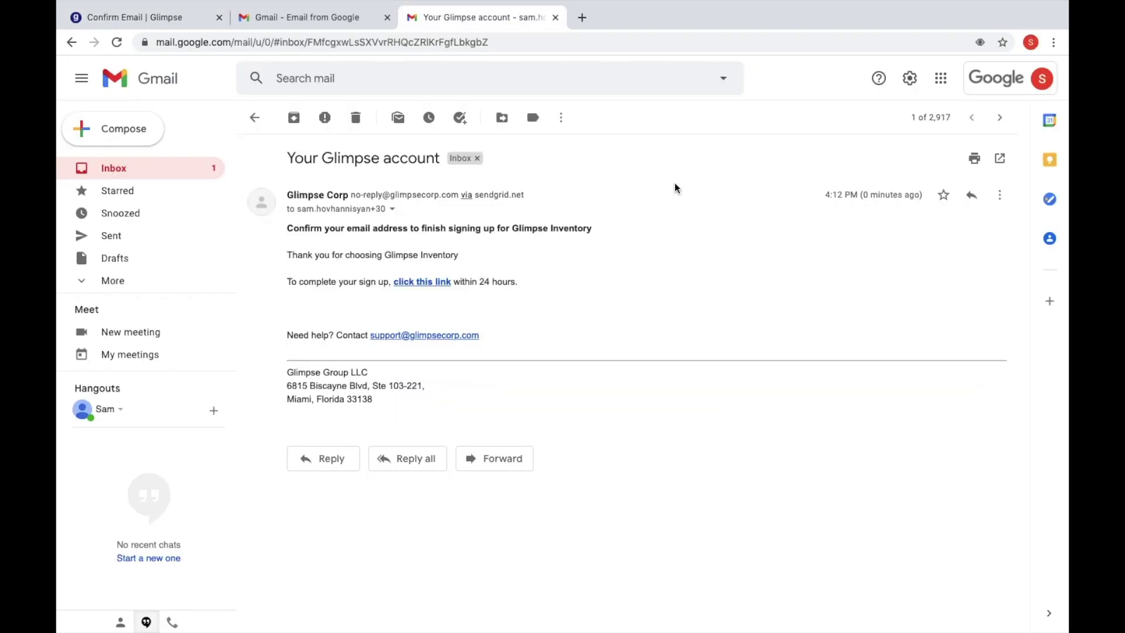
- Create the My Bar location in Miami with Backbar and Storage rooms
left_click(421, 282)
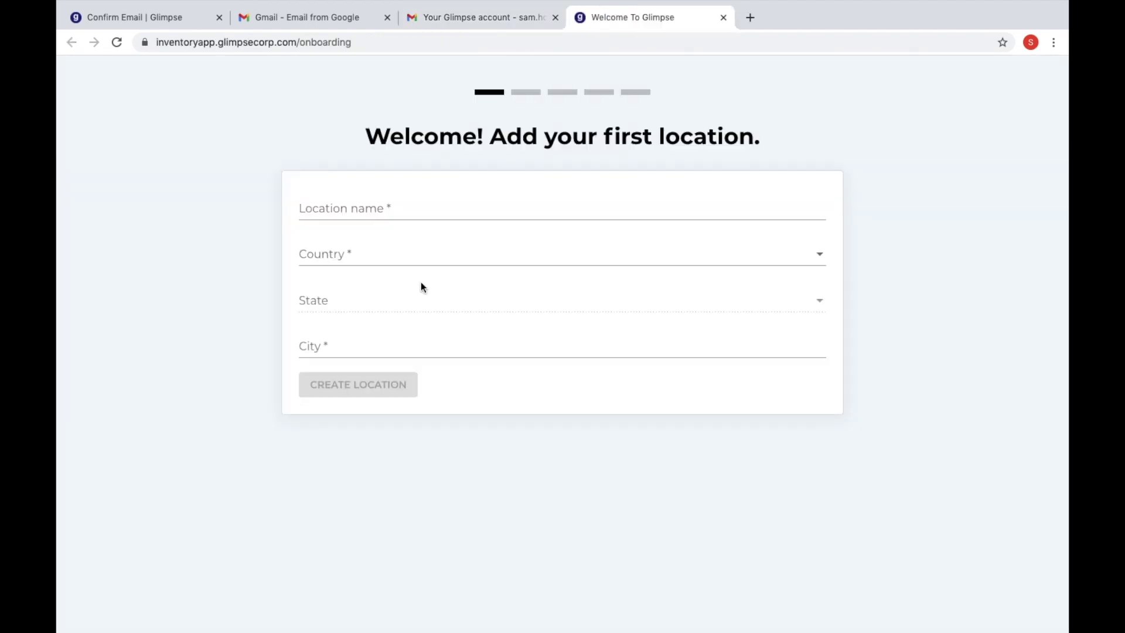
left_click(351, 207)
type("My Bar")
left_click(363, 253)
left_click(328, 345)
type("Miami")
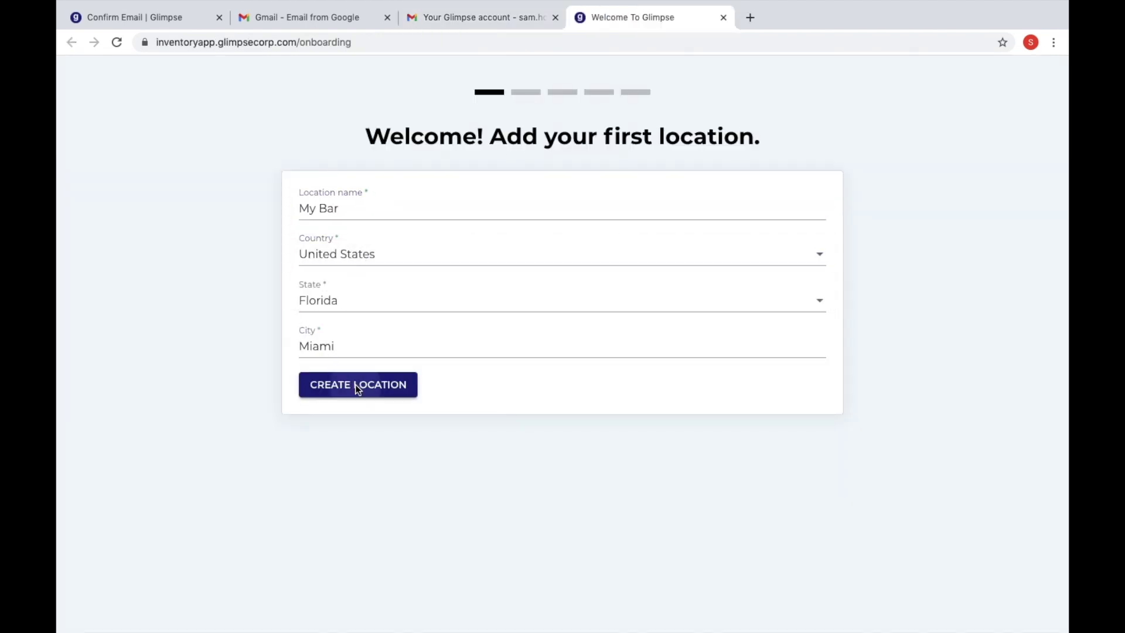
left_click(356, 387)
type("Backbar")
key("Return")
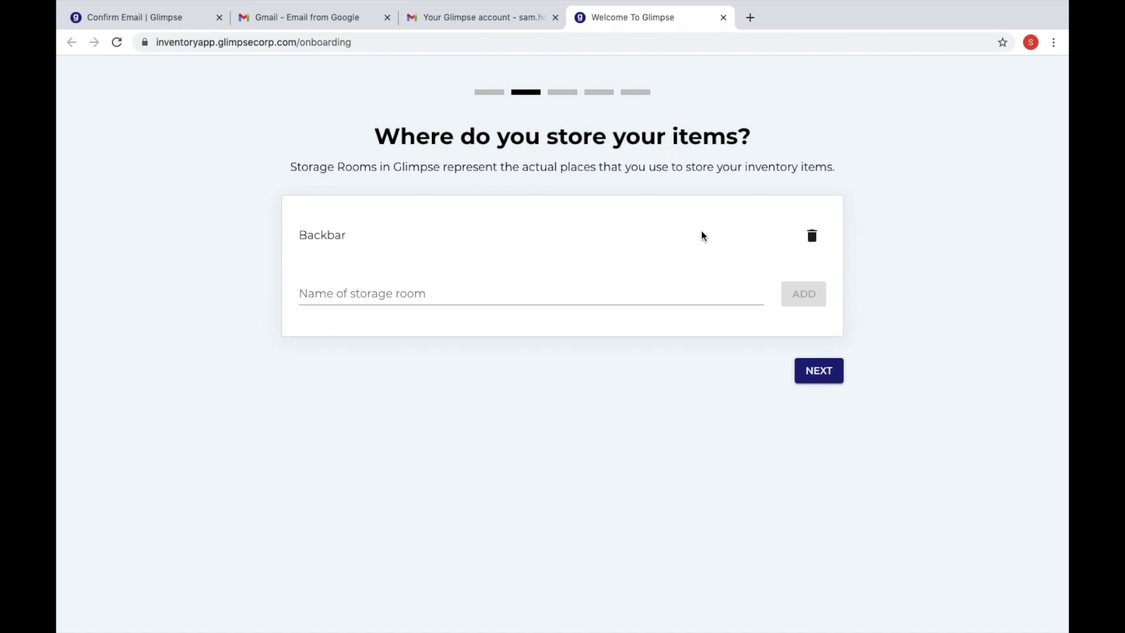
type("Storage")
key("Return")
- Import 215 items from the downloaded item template and create an item from a catalog wine
left_click(561, 260)
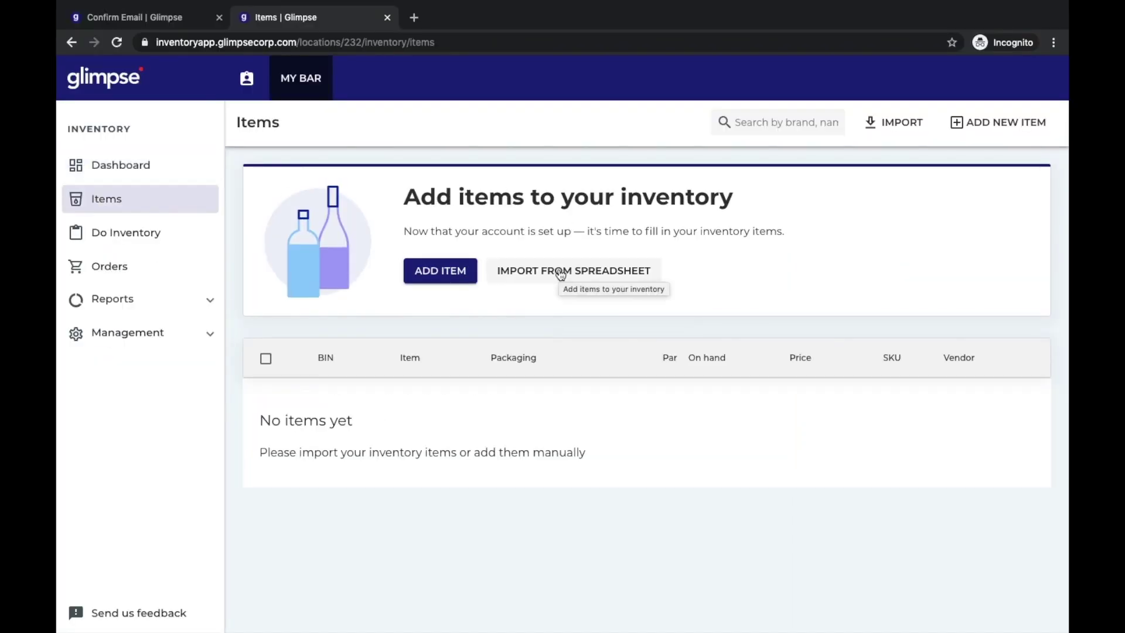
left_click(560, 272)
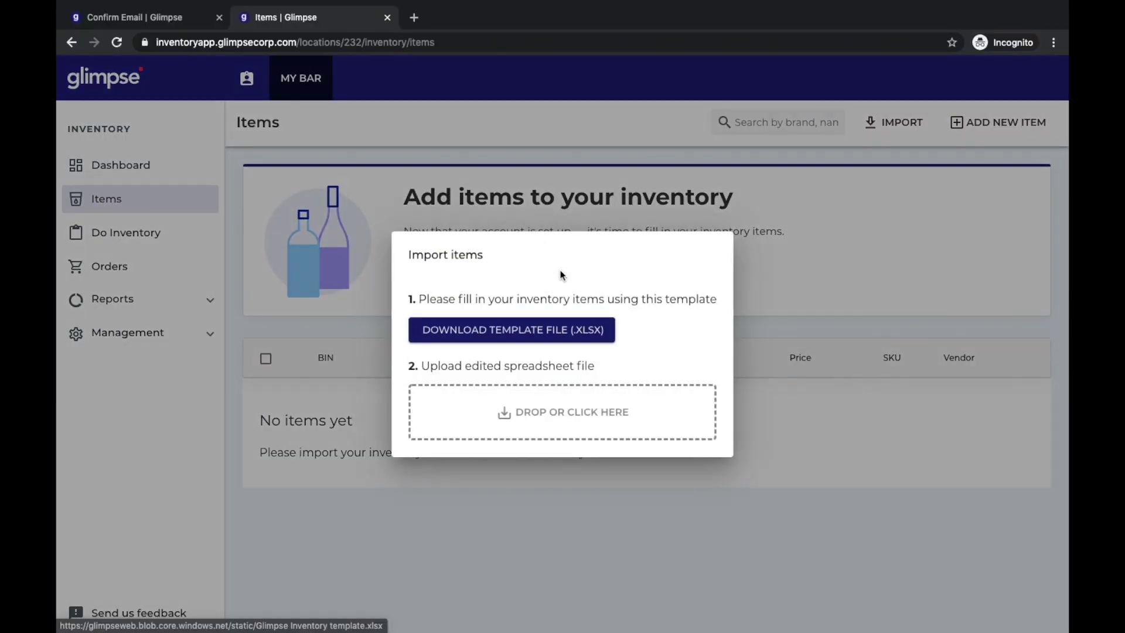
left_click(537, 331)
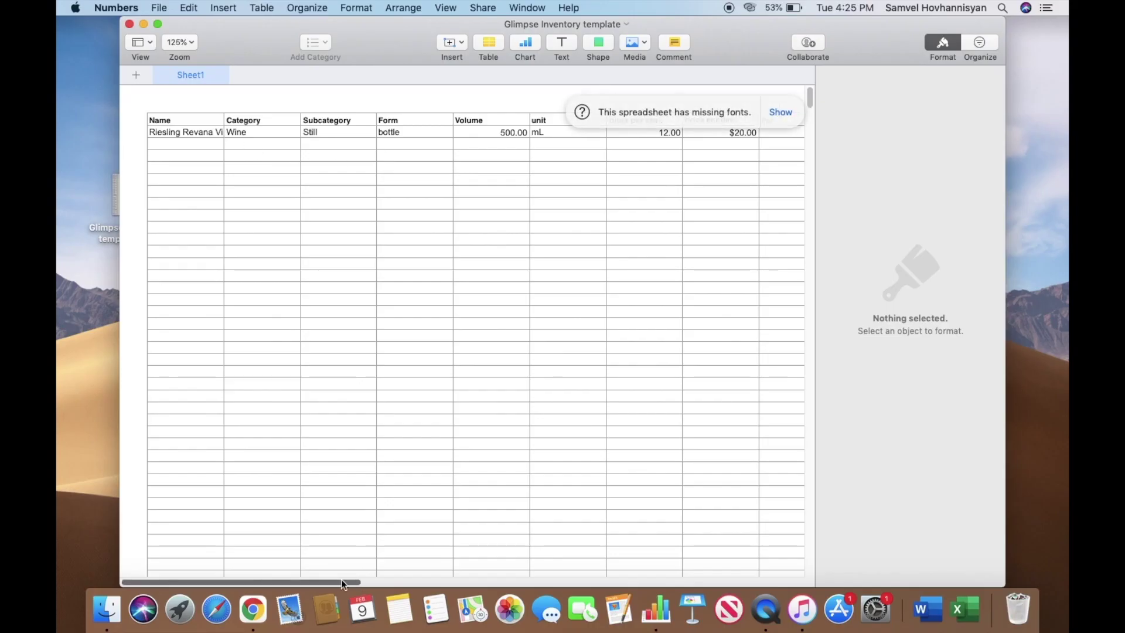
mouse_move(340, 579)
left_mouse_down()
mouse_move(494, 581)
mouse_move(333, 571)
left_mouse_up()
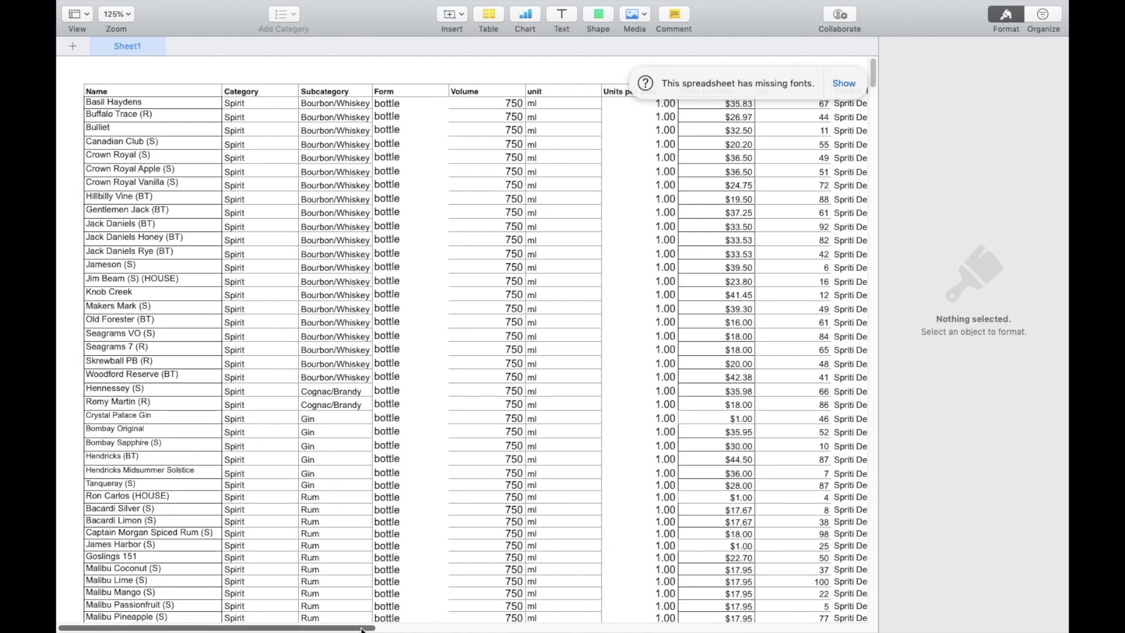
left_click_drag(361, 629, 449, 629)
left_click(562, 392)
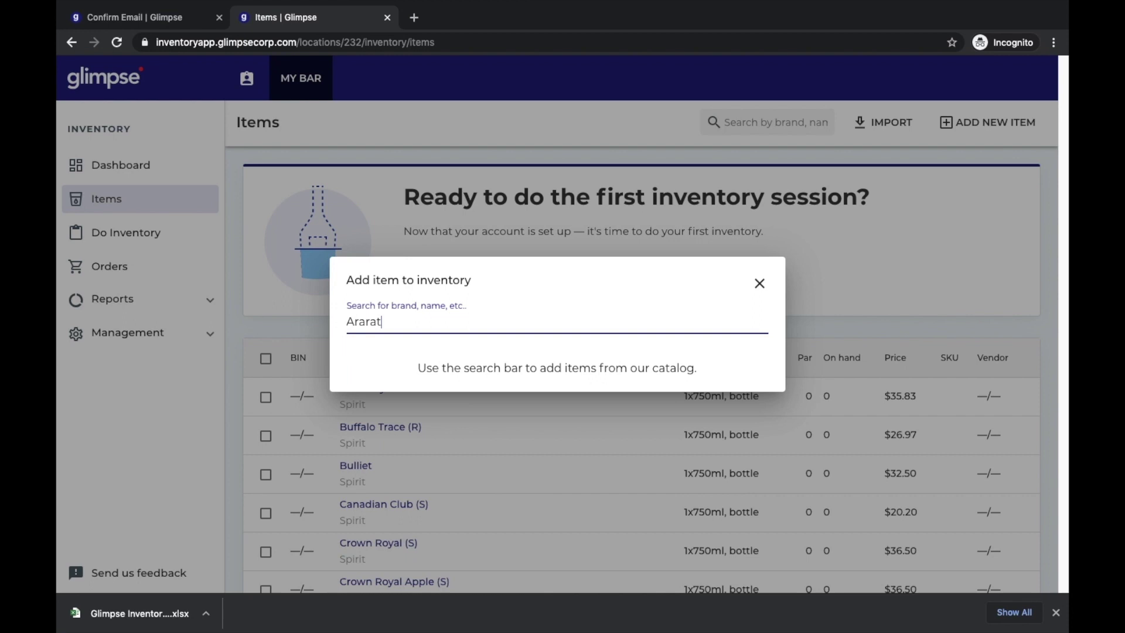
left_click(799, 364)
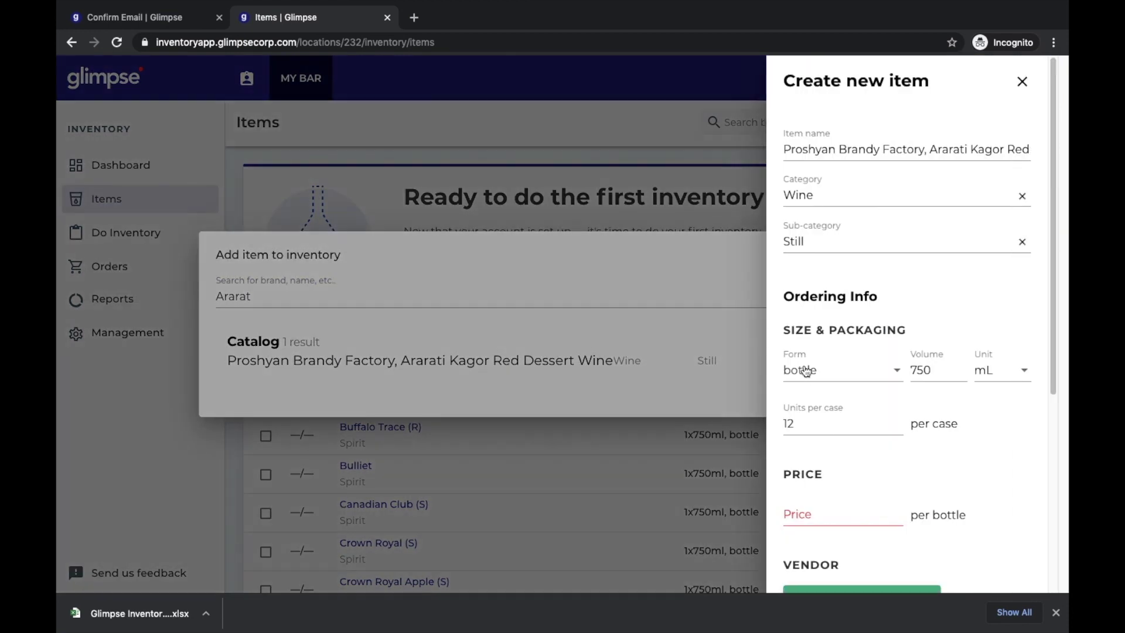
scroll(835, 378, "down", 1)
left_click(807, 432)
type("25")
scroll(806, 431, "down", 3)
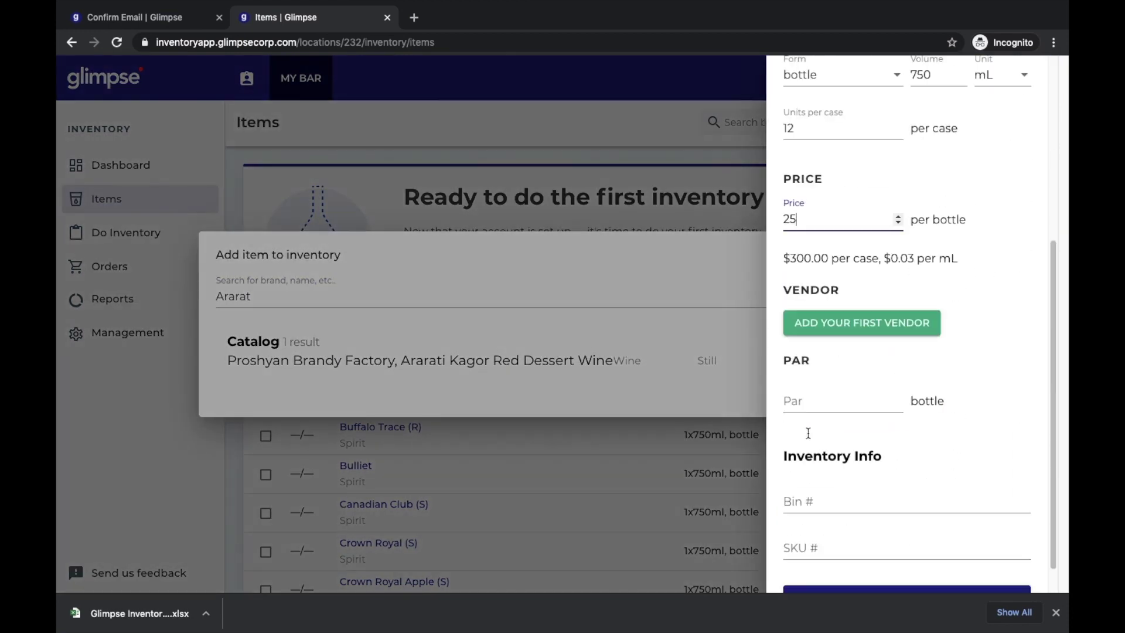
scroll(806, 432, "down", 1)
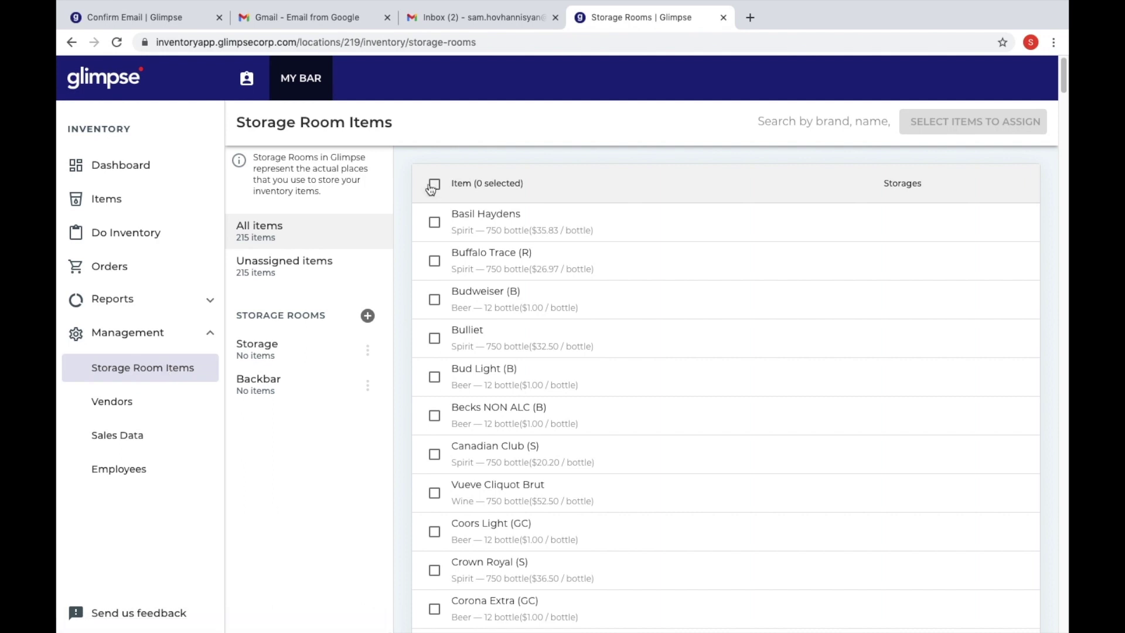
- Assign all items except Basil Haydens, Buffalo Trace and Budweiser to the Storage room
left_click(434, 184)
left_click(435, 221)
left_click(434, 261)
left_click(983, 122)
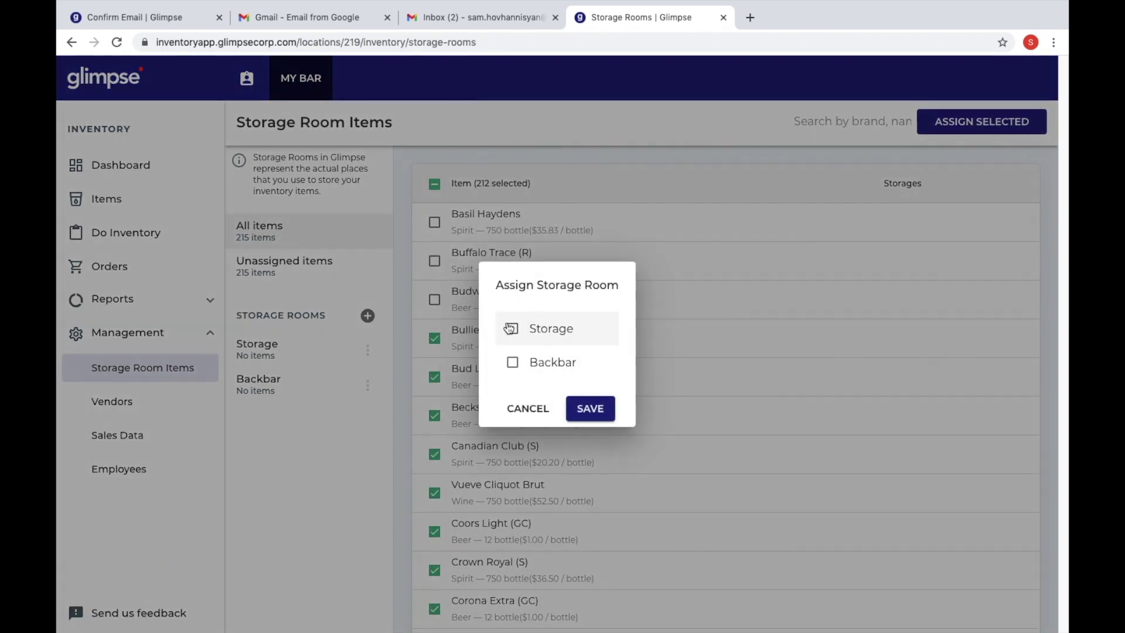
left_click(512, 327)
left_click(590, 410)
- Assign Basil Haydens, Buffalo Trace and Budweiser to the Backbar room
left_click(434, 223)
left_click(434, 261)
left_click(434, 300)
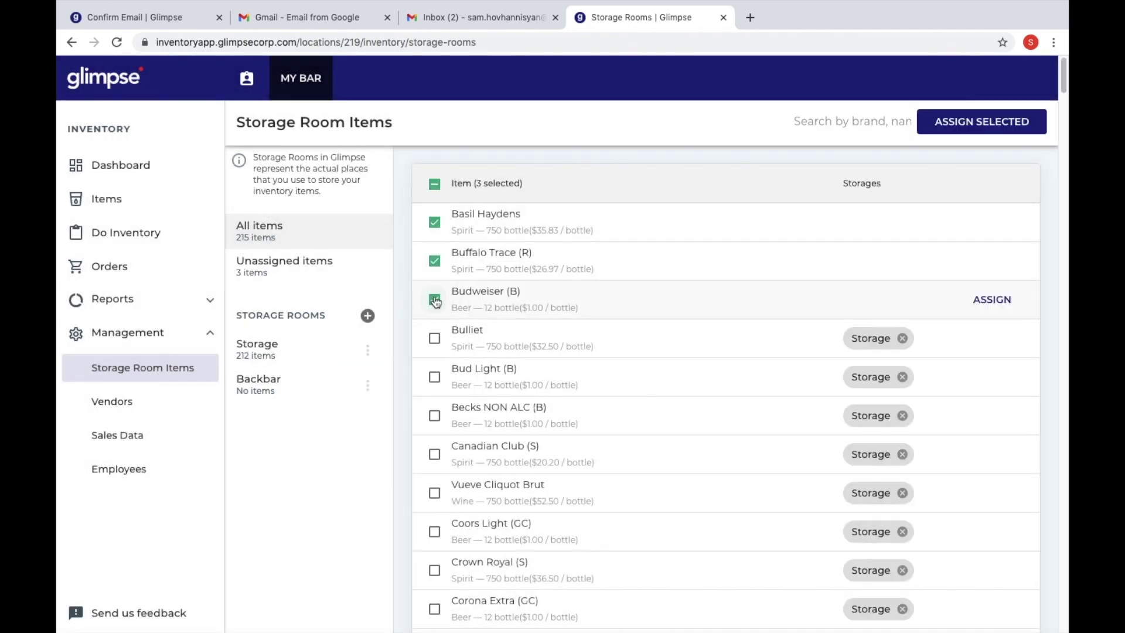
left_click(1002, 125)
left_click(513, 362)
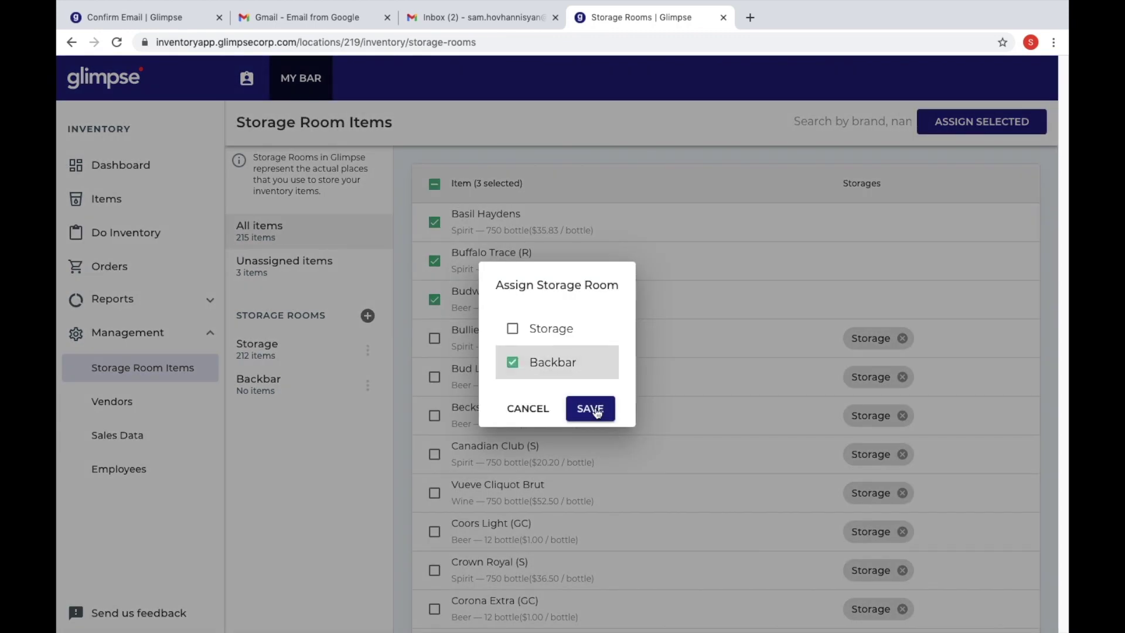
left_click(590, 408)
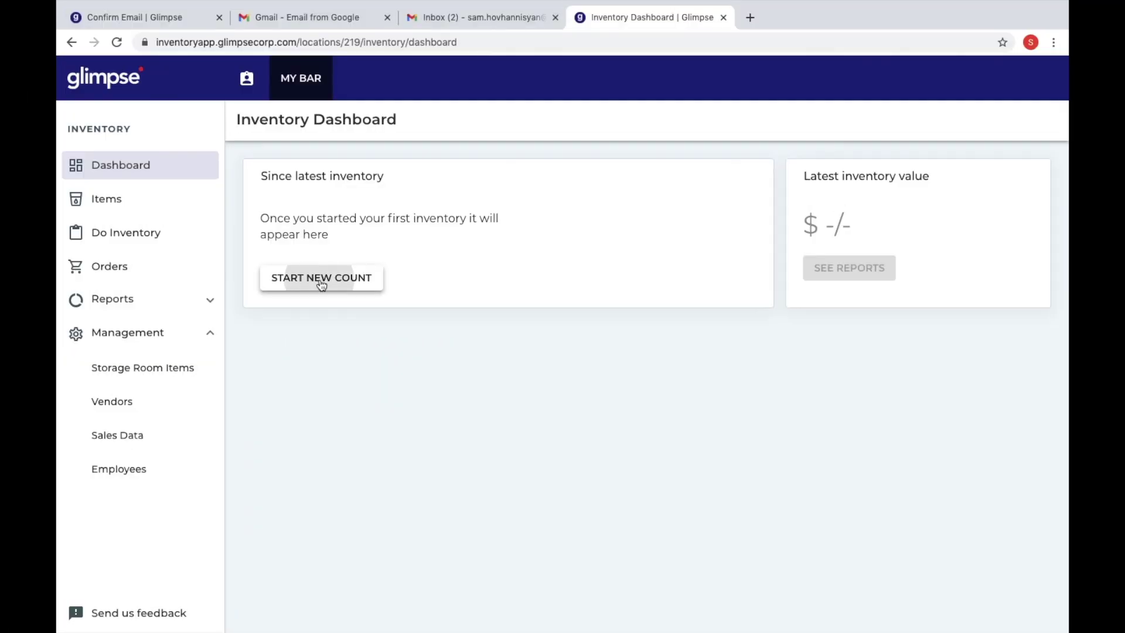
- Count the Backbar in a new session: Basil Haydens 4, Buffalo Trace 3, Budweiser 7
left_click(319, 281)
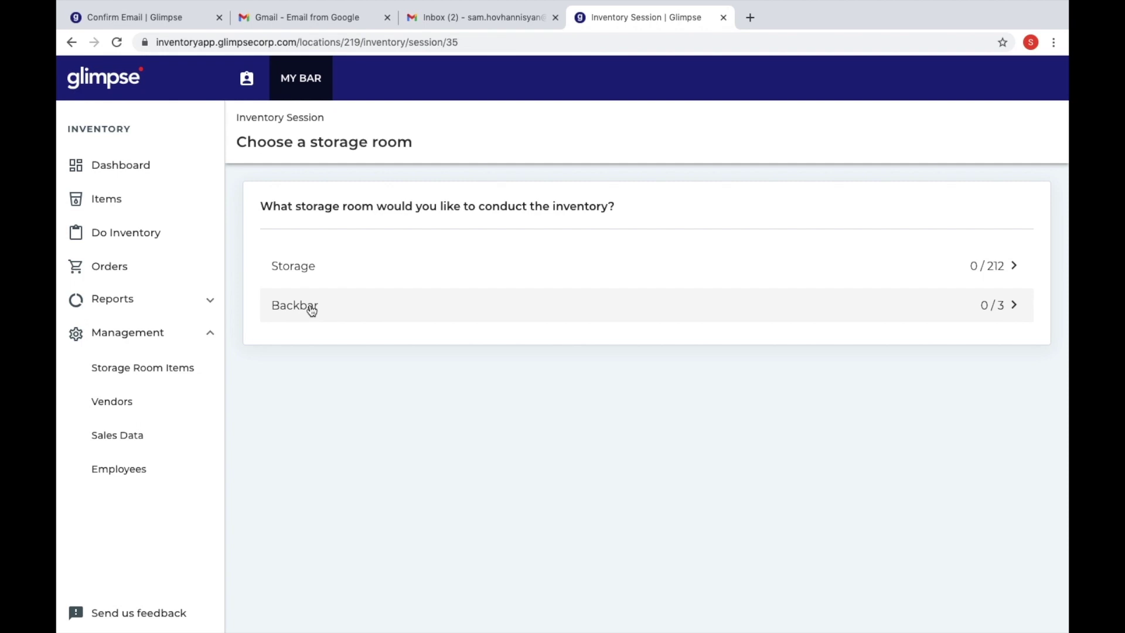
left_click(312, 307)
left_click(813, 238)
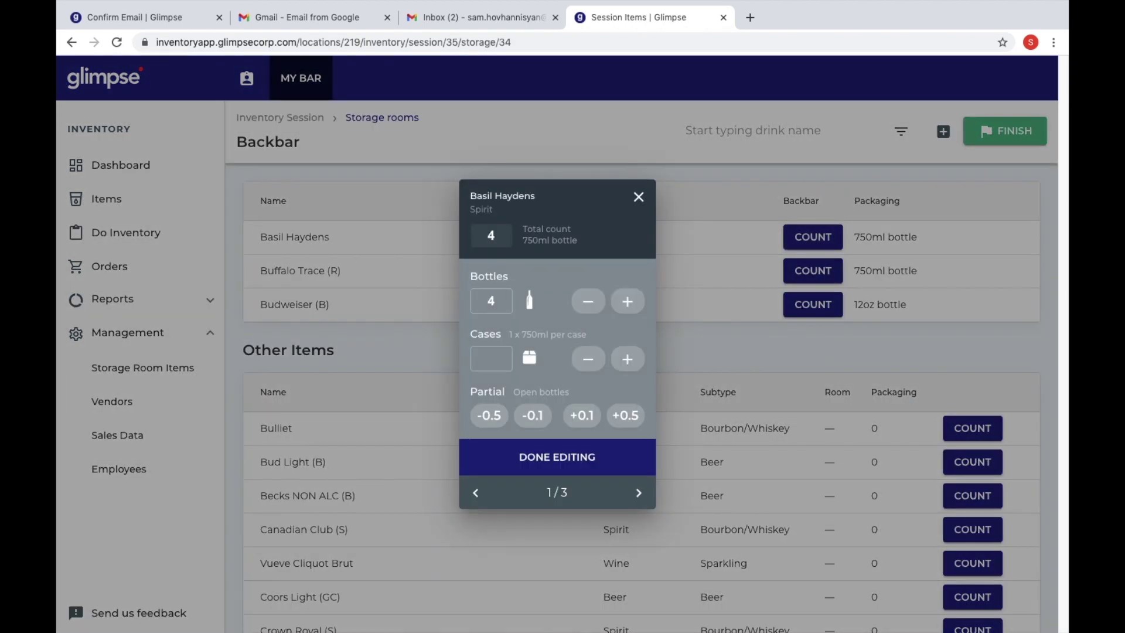
key("Return")
type("1")
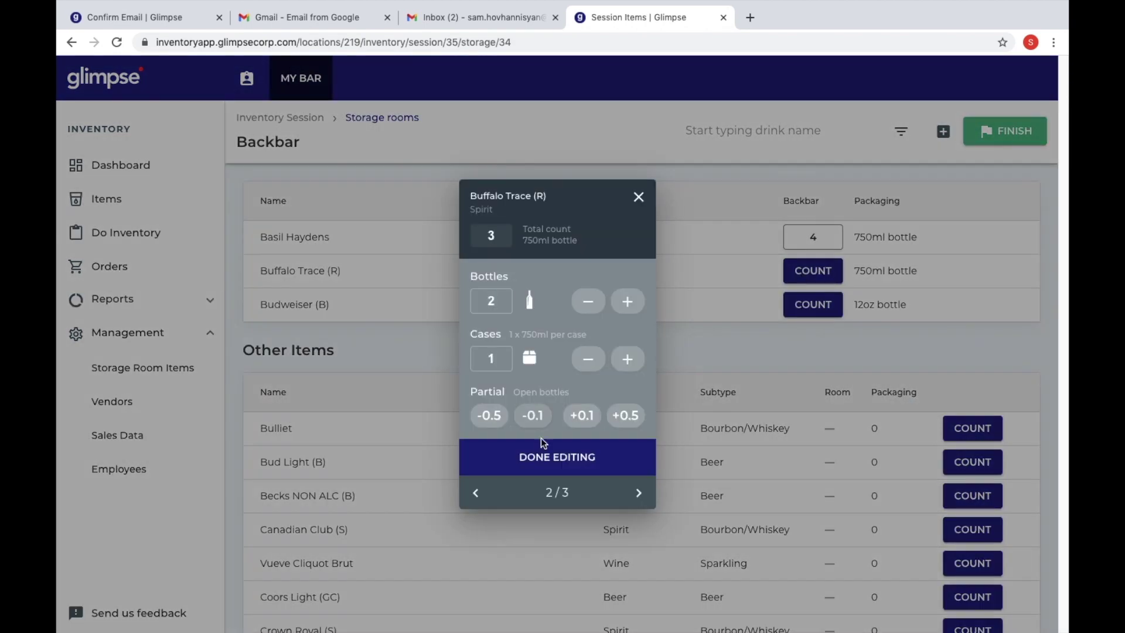
left_click(540, 442)
left_click(795, 306)
type("7")
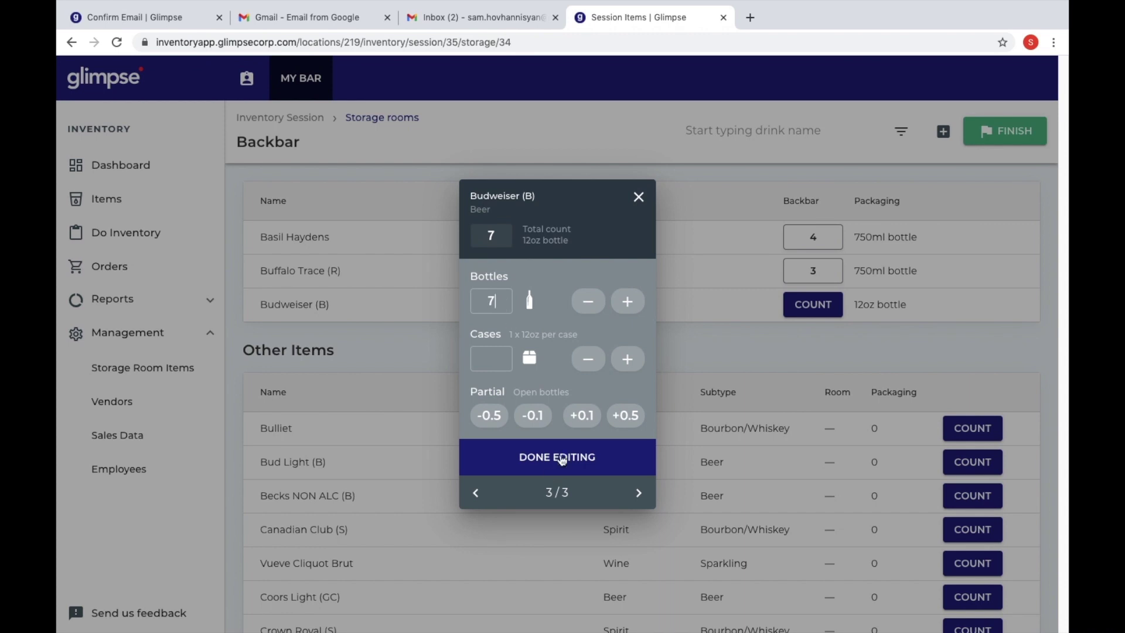
left_click(562, 459)
- Review the count, mark it as a partial inventory, and finish it at $231.23
left_click(1015, 134)
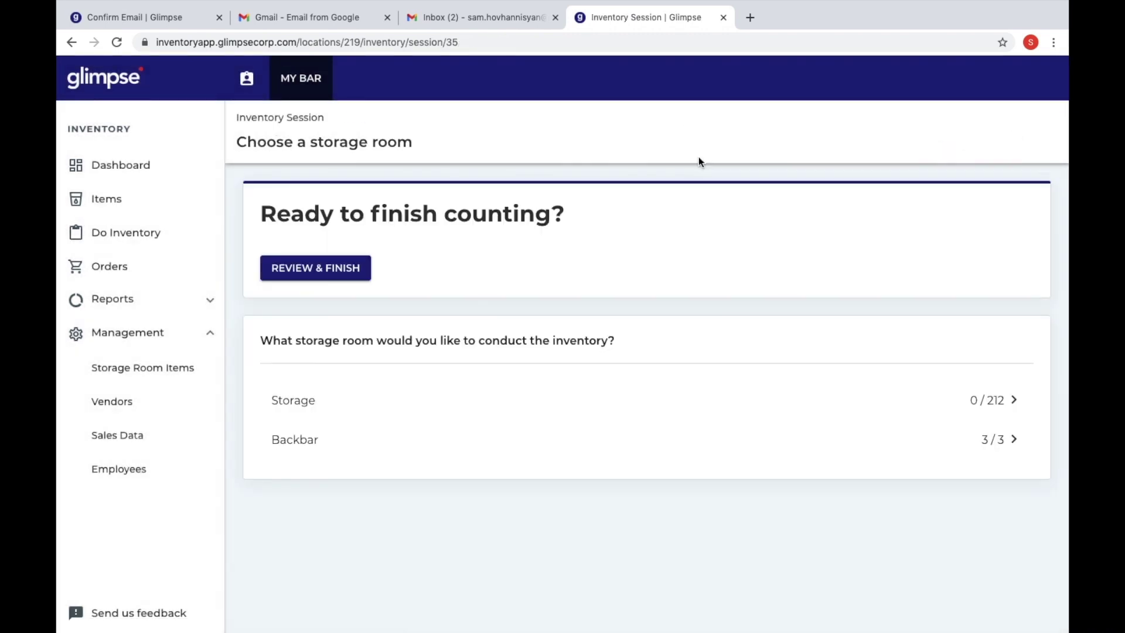
left_click(327, 272)
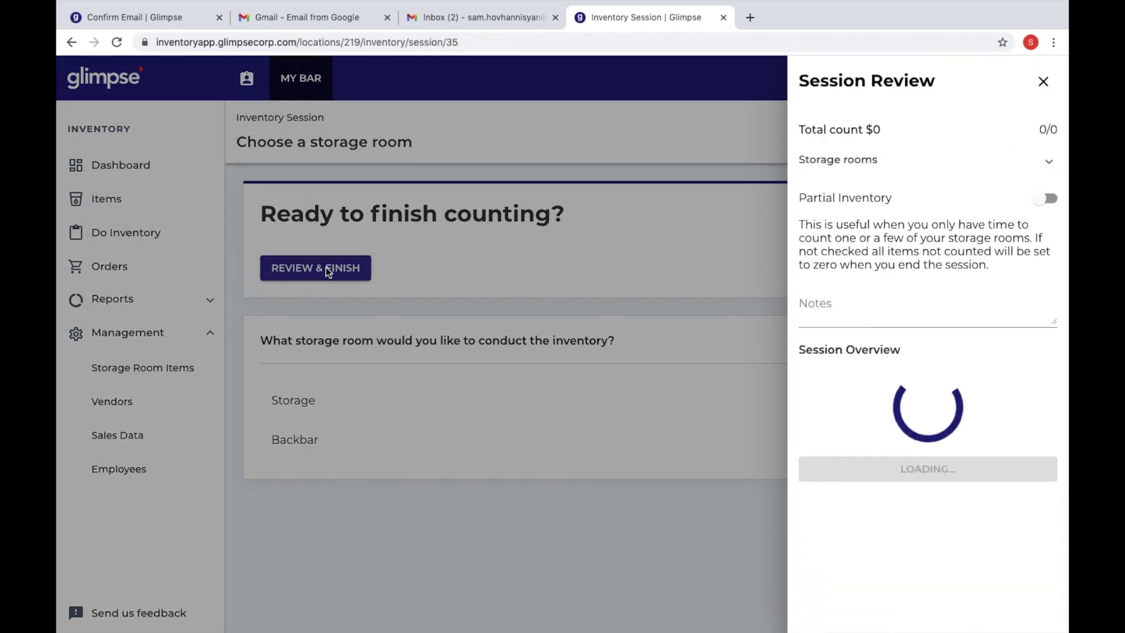
left_click(1040, 264)
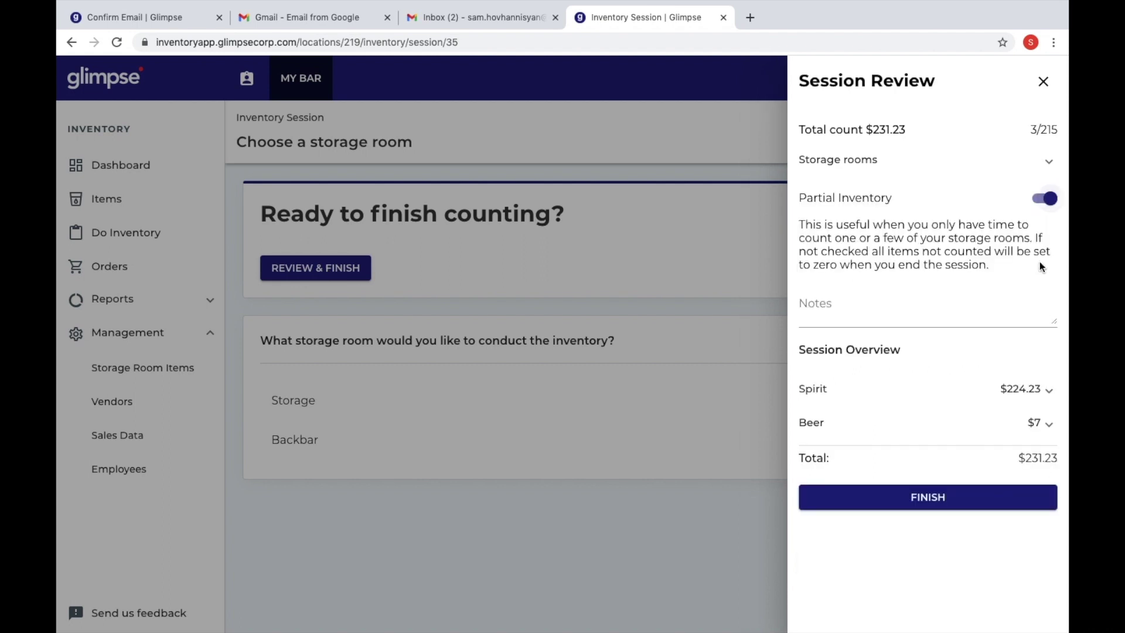
left_click(928, 497)
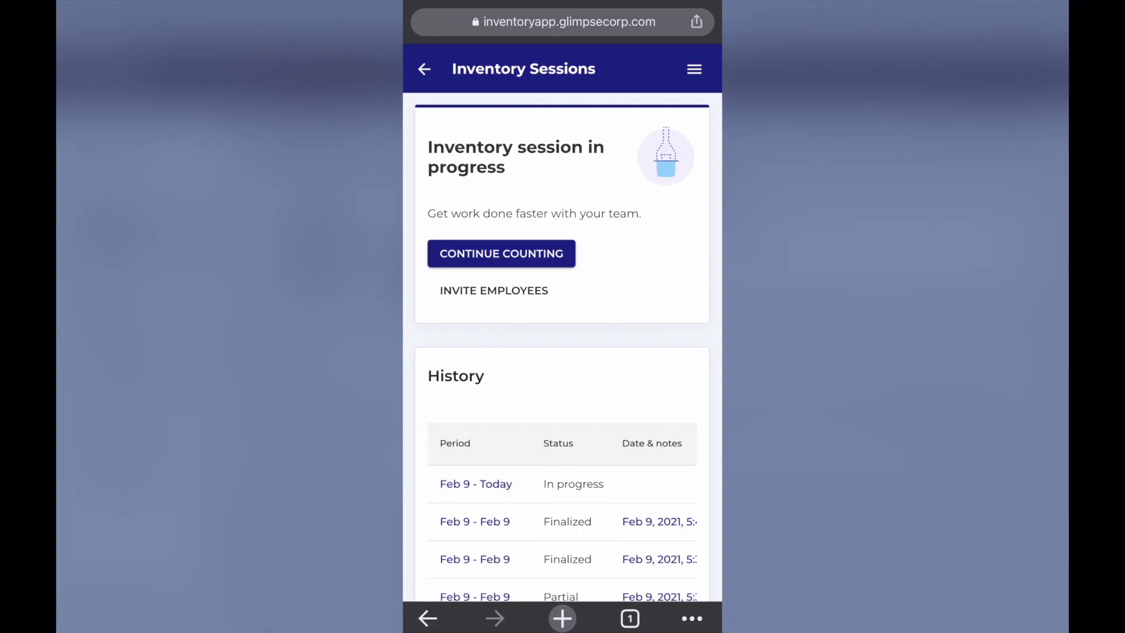
- Resume the session and recount Basil Haydens and Buffalo Trace in the Backbar, adding a bottle
left_click(501, 253)
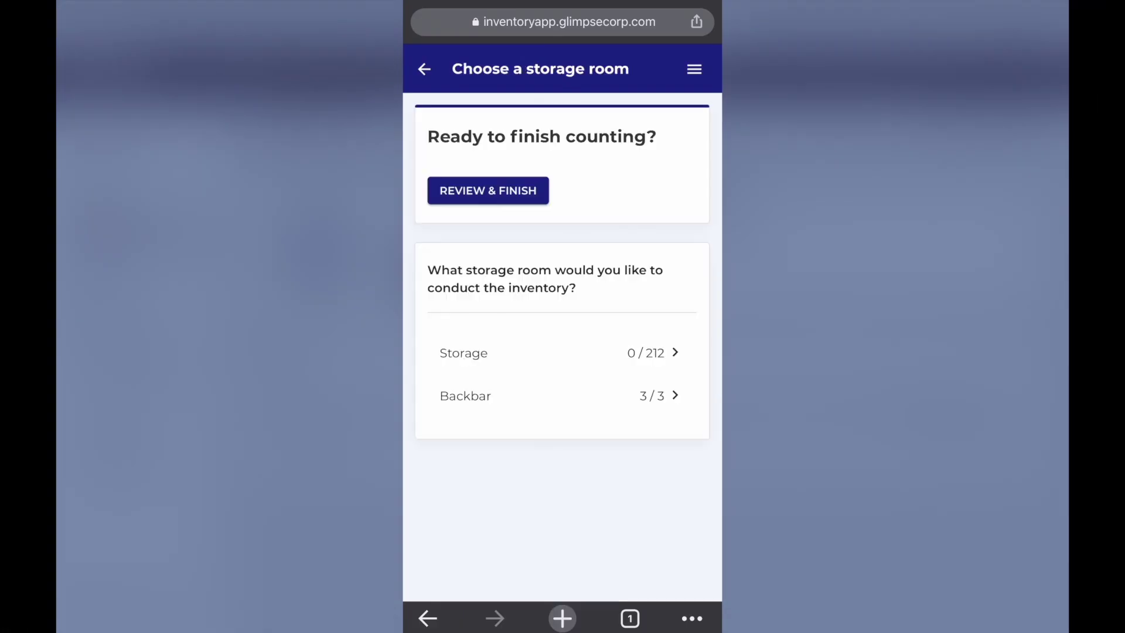
left_click(562, 396)
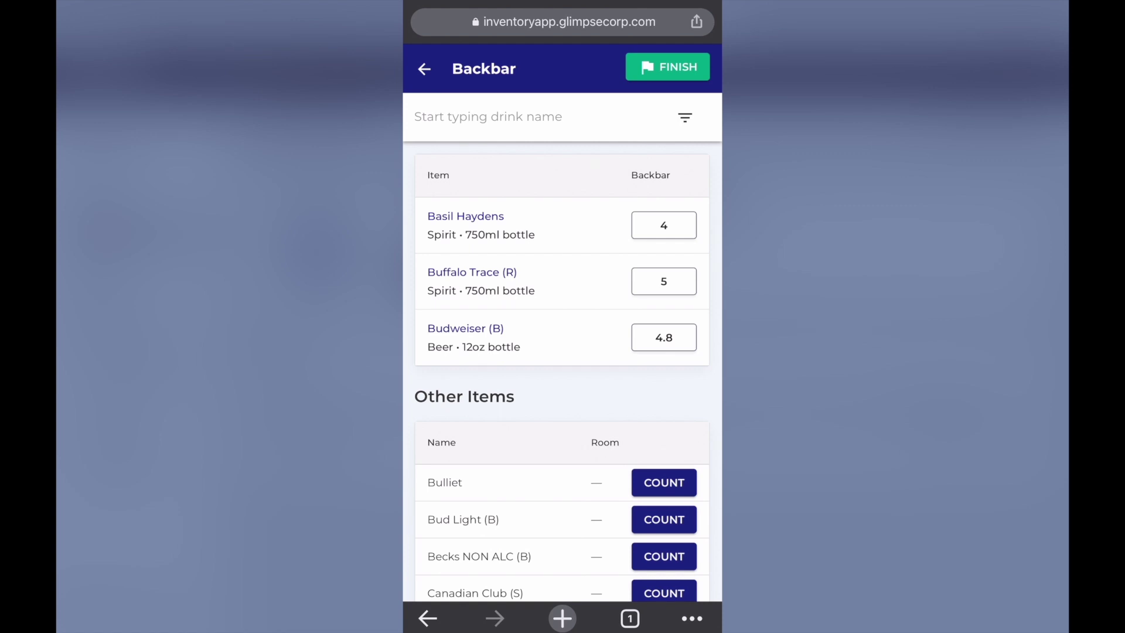
left_click(664, 226)
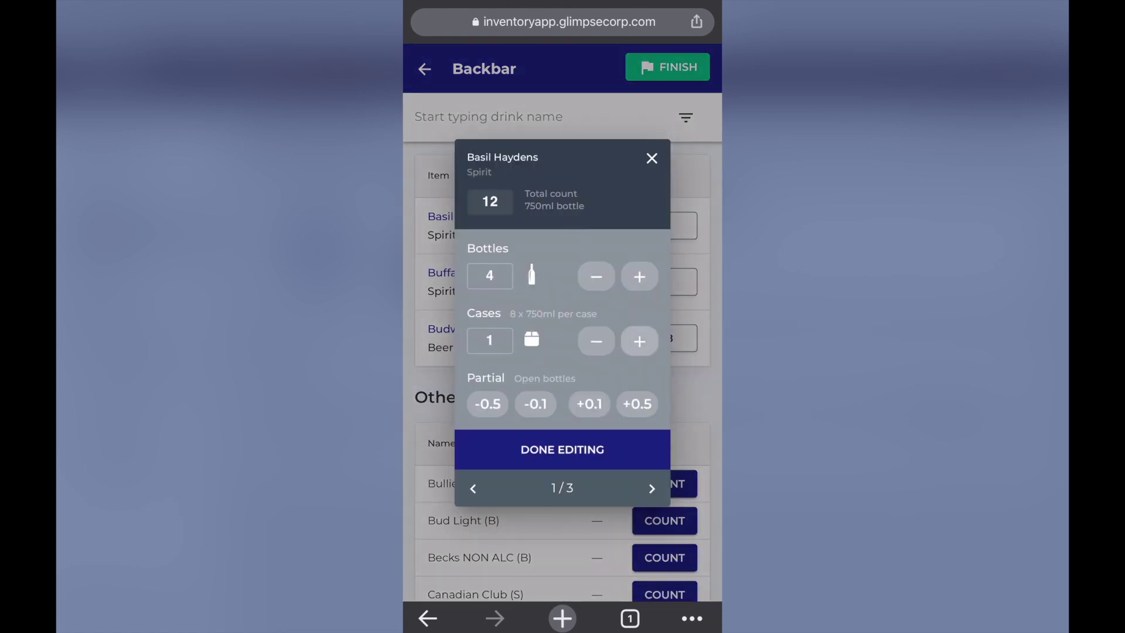
left_click(562, 449)
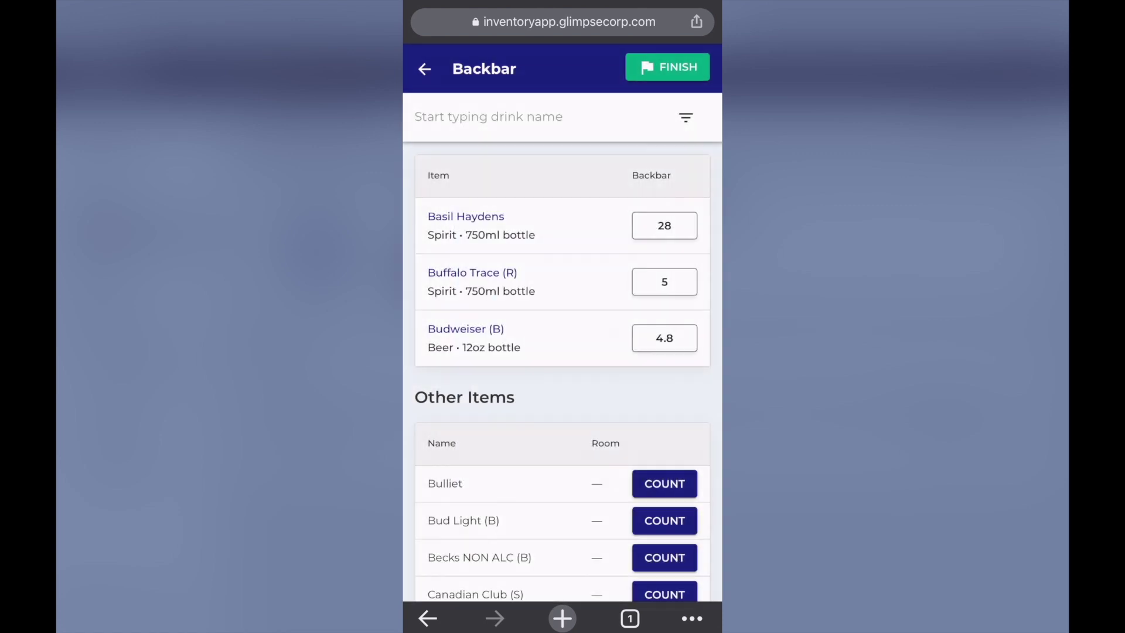
left_click(663, 281)
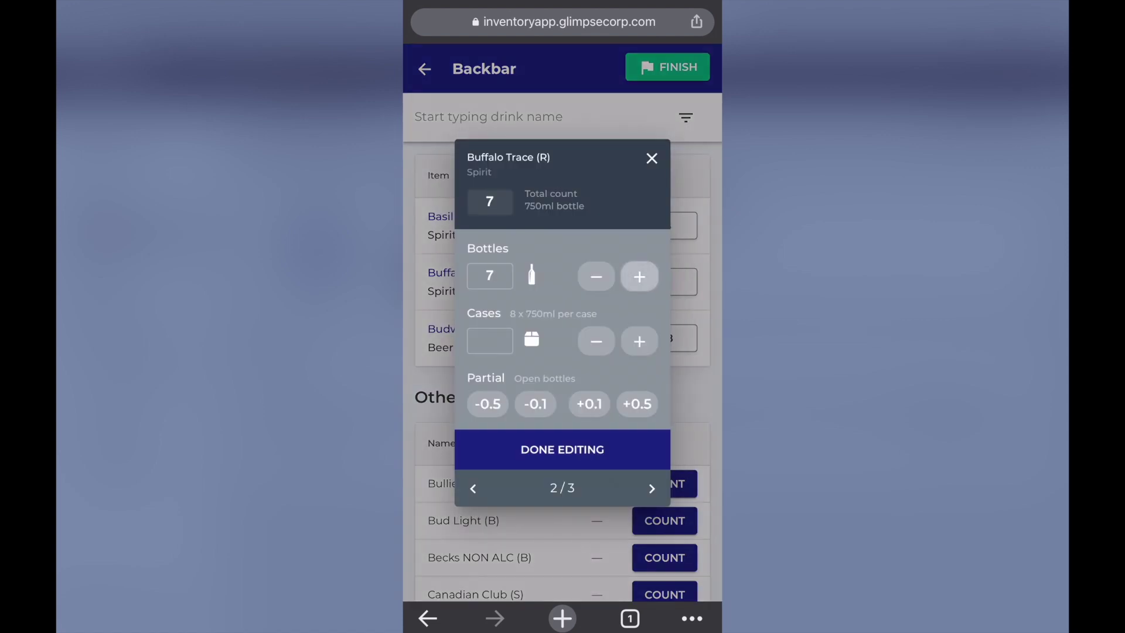
left_click(639, 276)
left_click(562, 450)
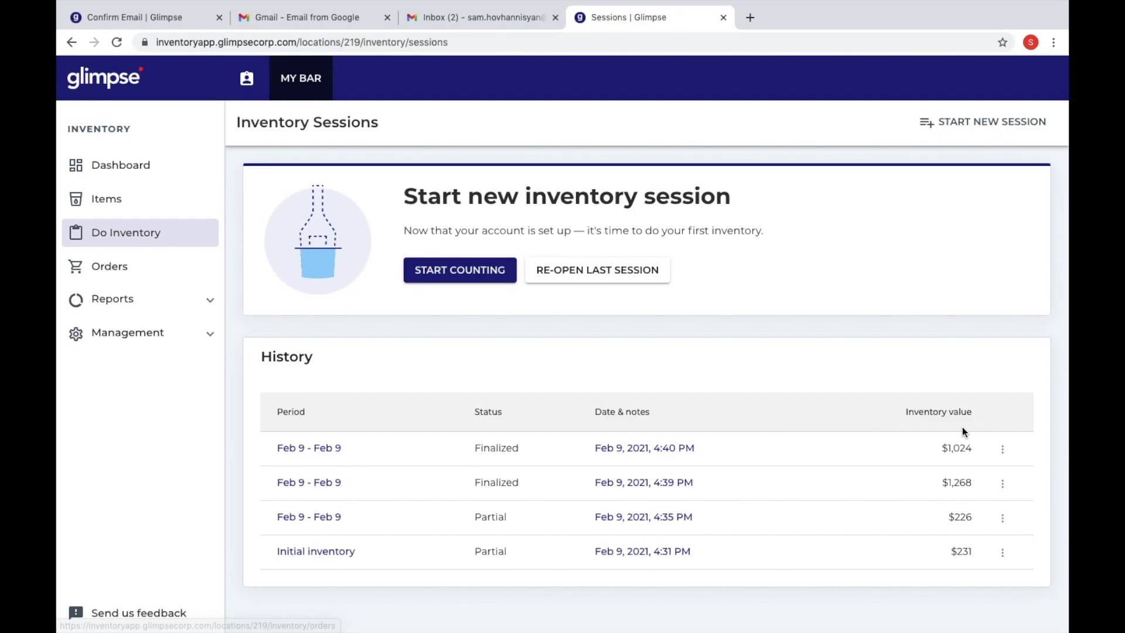
- Build an order from the latest finalized session and add its suggested items to the cart
left_click(1003, 448)
left_click(1017, 550)
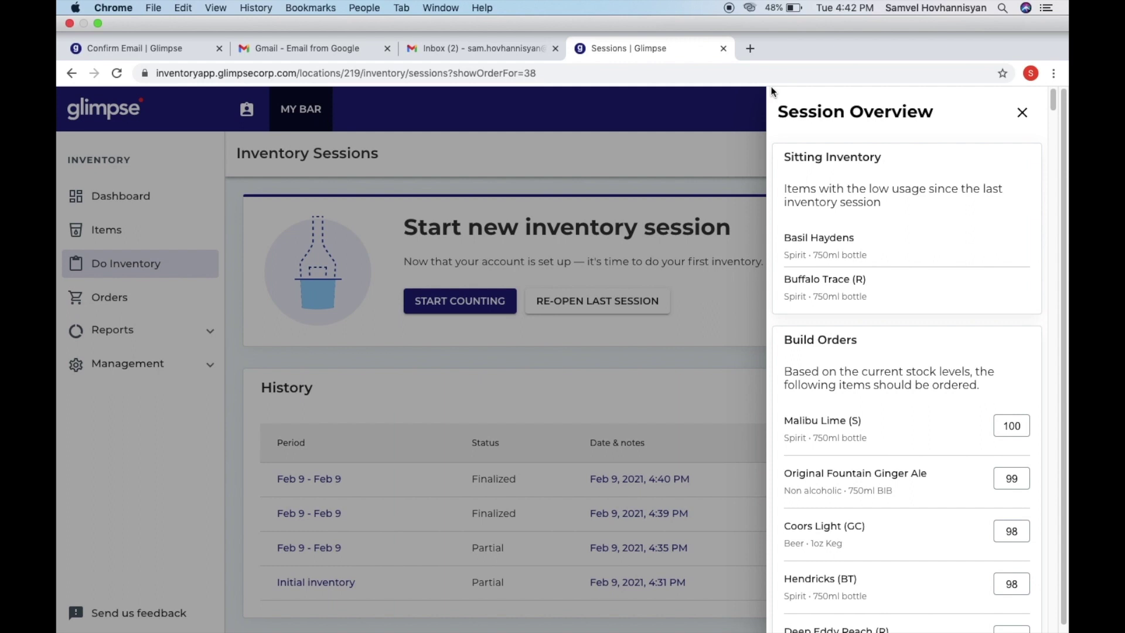
scroll(866, 222, "down", 10)
scroll(866, 221, "down", 10)
scroll(867, 222, "down", 10)
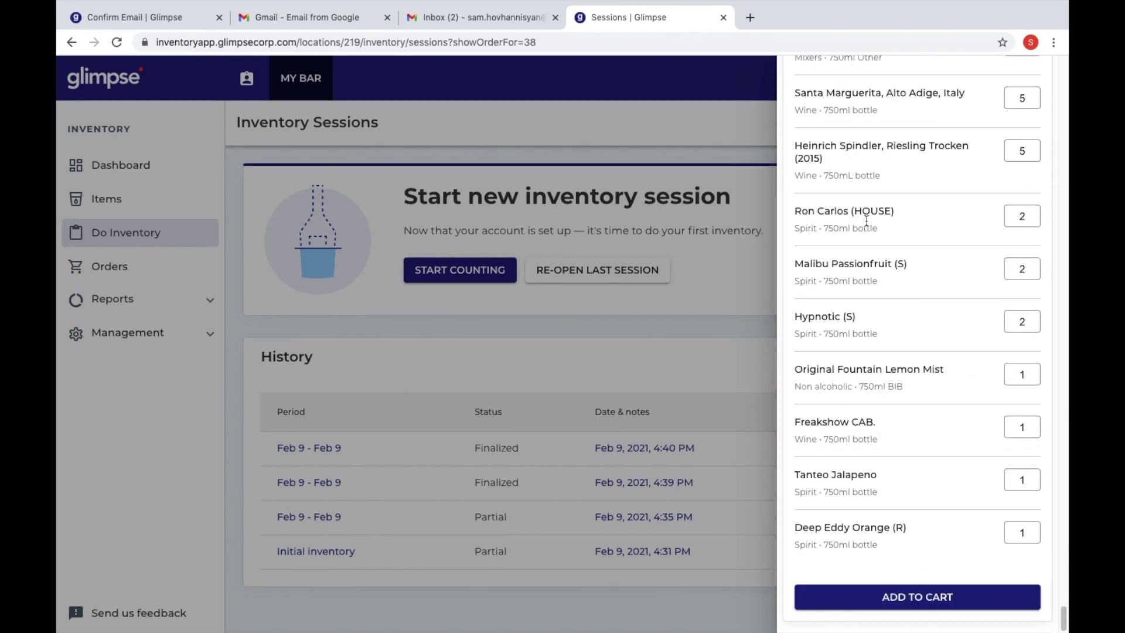
left_click(919, 599)
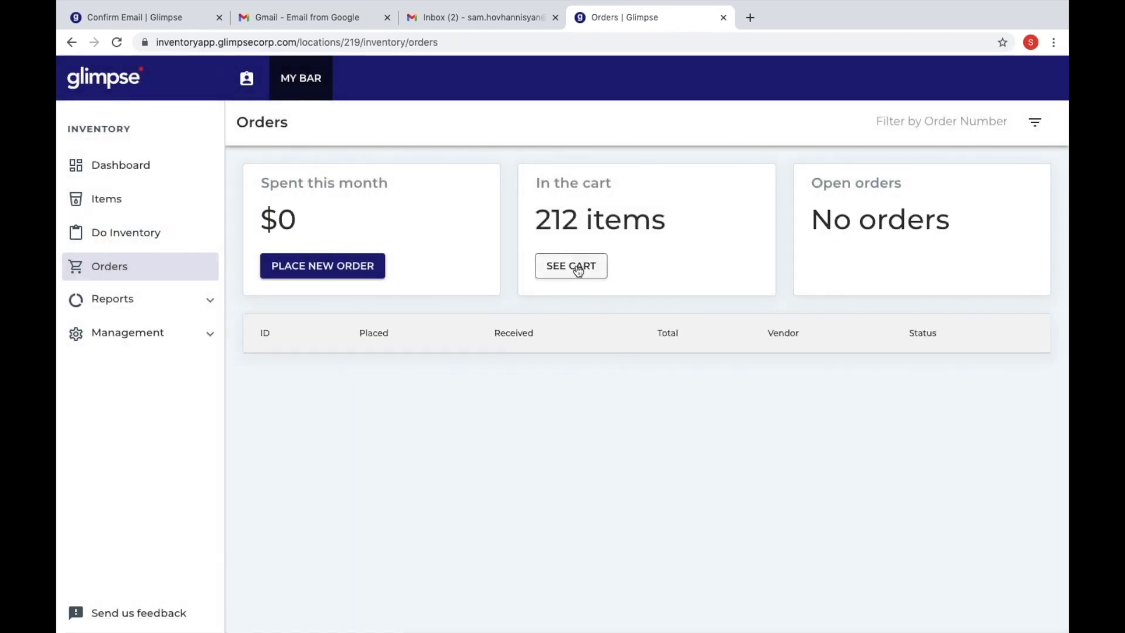
- Open the cart, then check the vendors' email addresses on the Vendors page
left_click(577, 268)
scroll(168, 336, "down", 10)
left_click(167, 332)
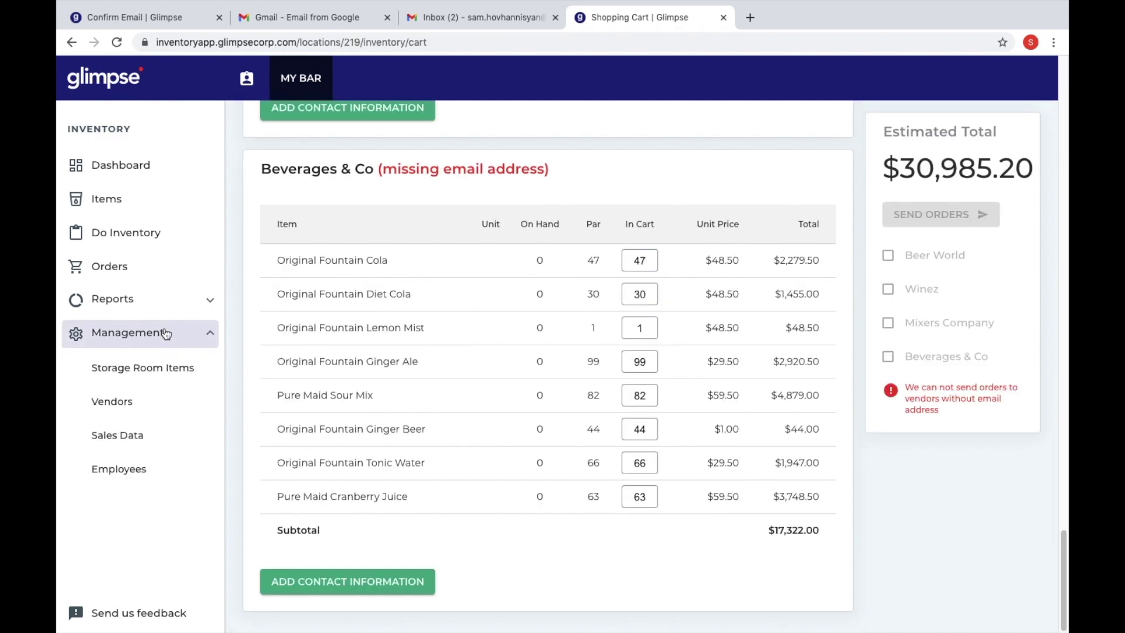
left_click(111, 401)
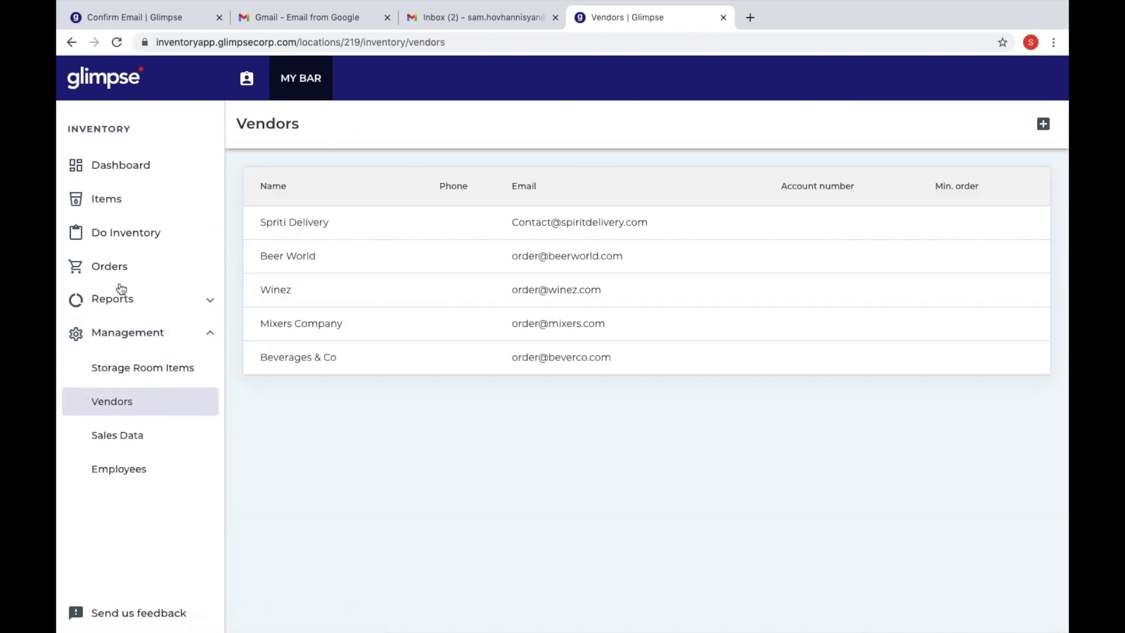
left_click(109, 266)
- Send orders to Beer World, Winez, Mixers Company and Beverages & Co, then return to Orders
left_click(571, 265)
scroll(573, 265, "down", 10)
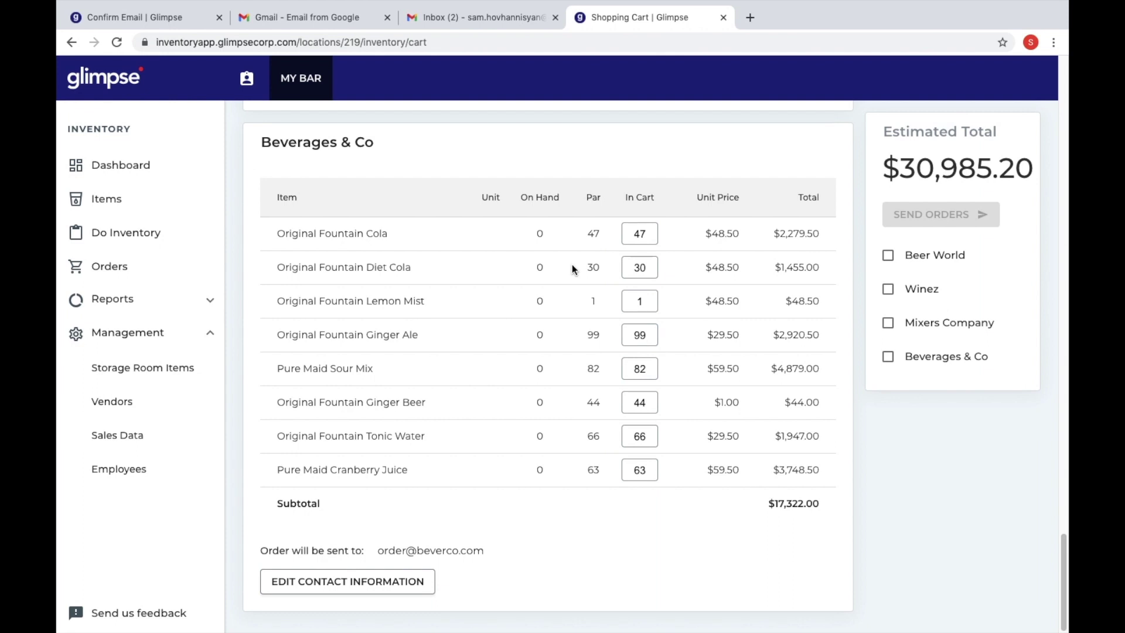
left_click(887, 255)
left_click(887, 289)
left_click(888, 323)
left_click(887, 356)
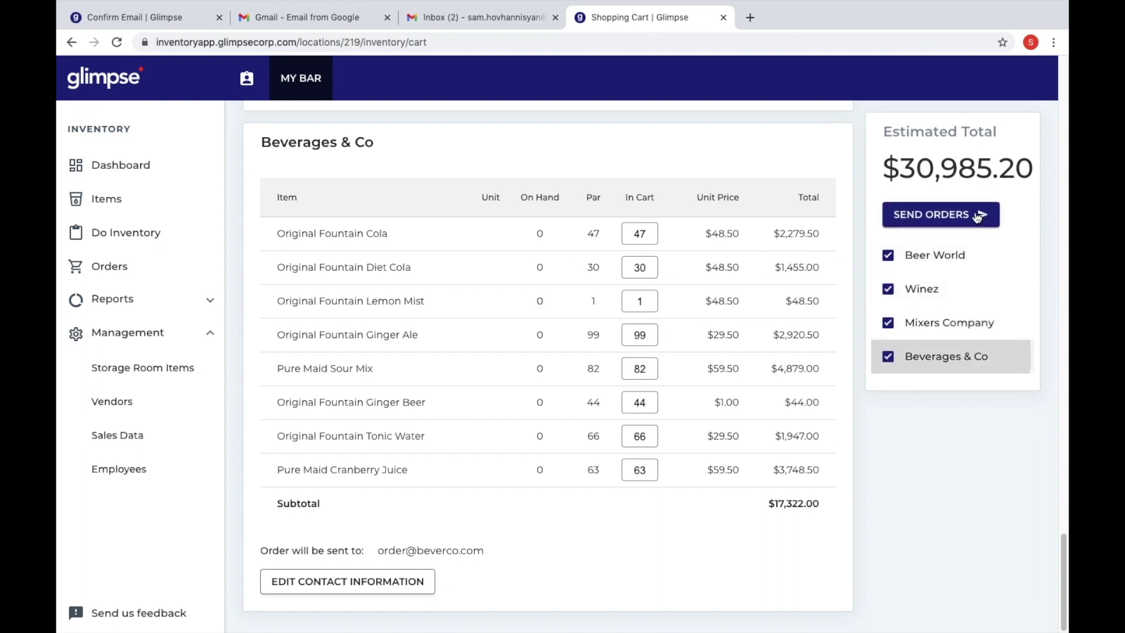
left_click(978, 216)
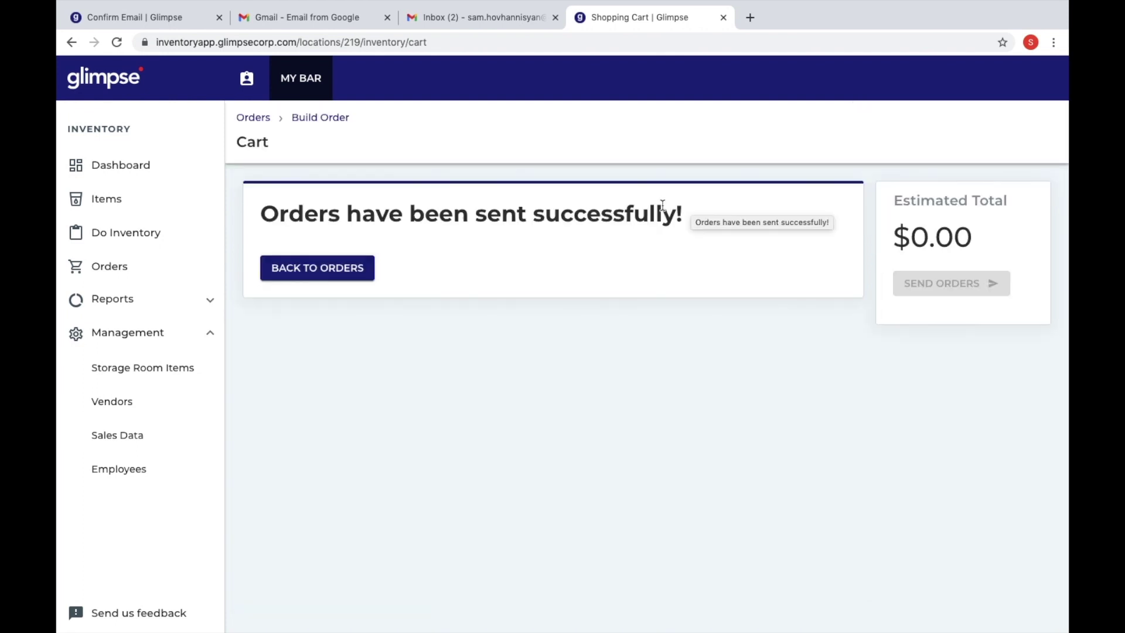
left_click(92, 266)
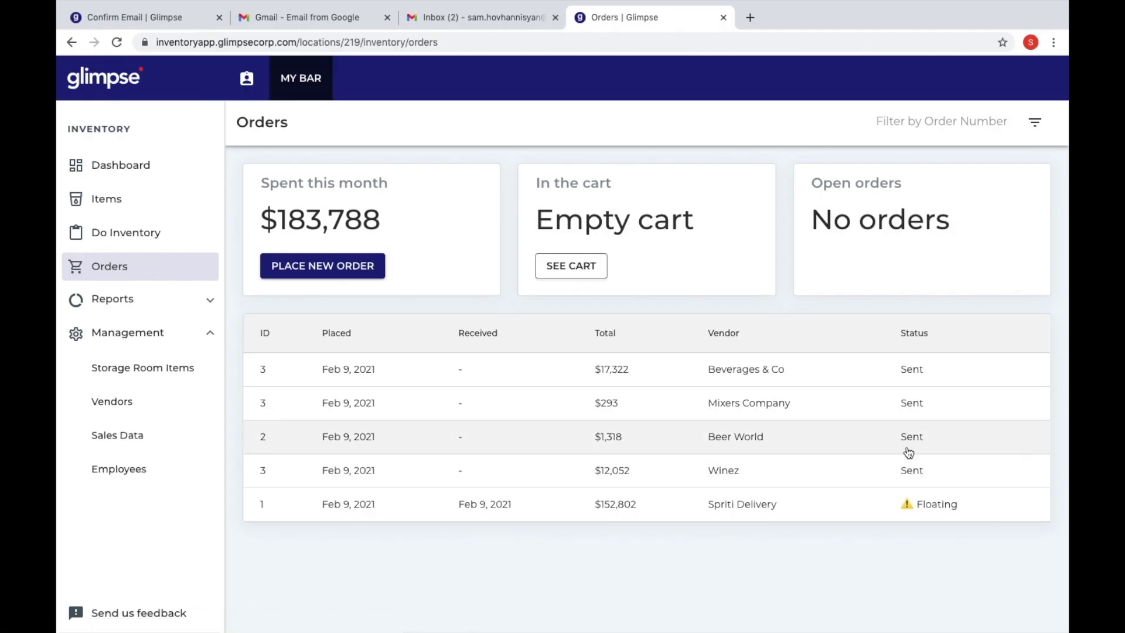
- Confirm the Mixers Company order received and move its items into Storage
left_click(911, 395)
scroll(861, 404, "down", 10)
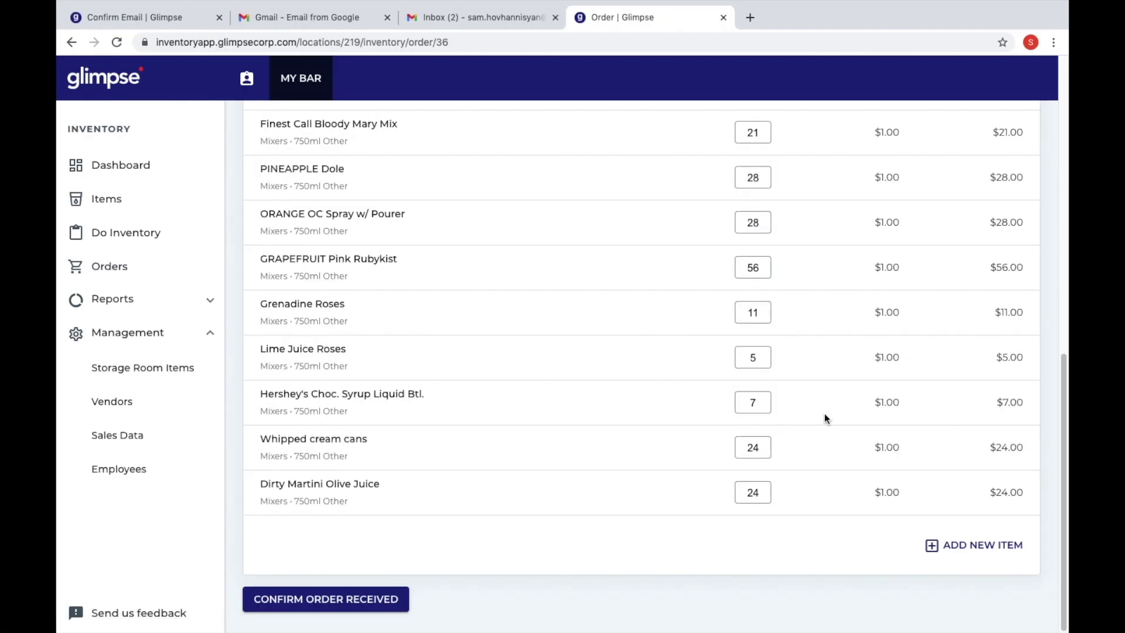
left_click(380, 603)
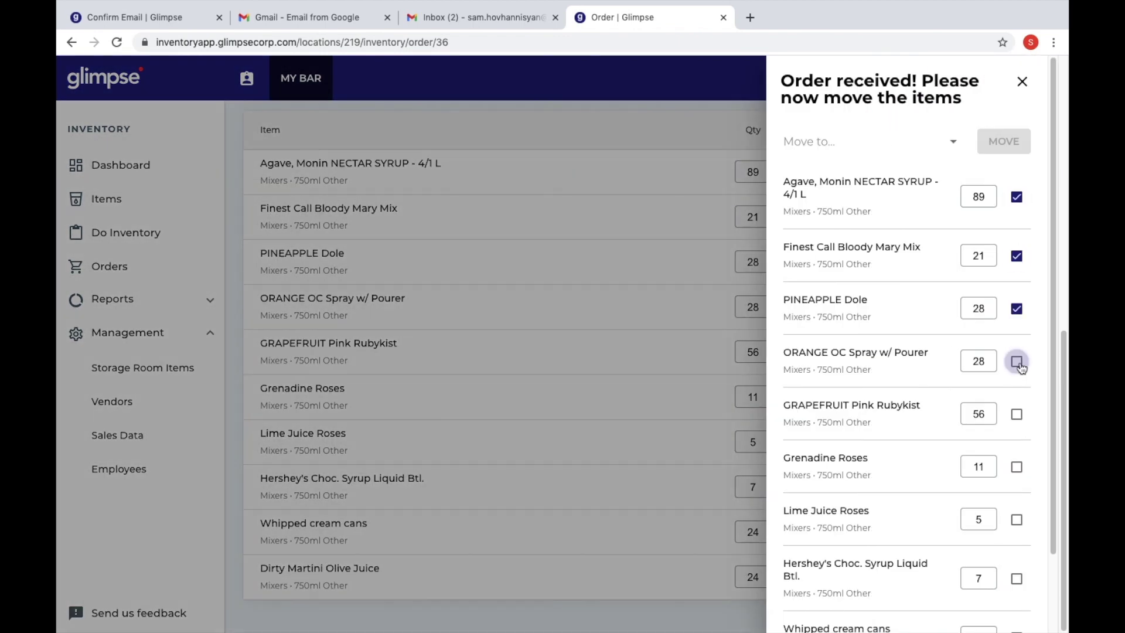
left_click(1016, 360)
scroll(914, 352, "up", 3)
left_click(912, 148)
left_click(1003, 142)
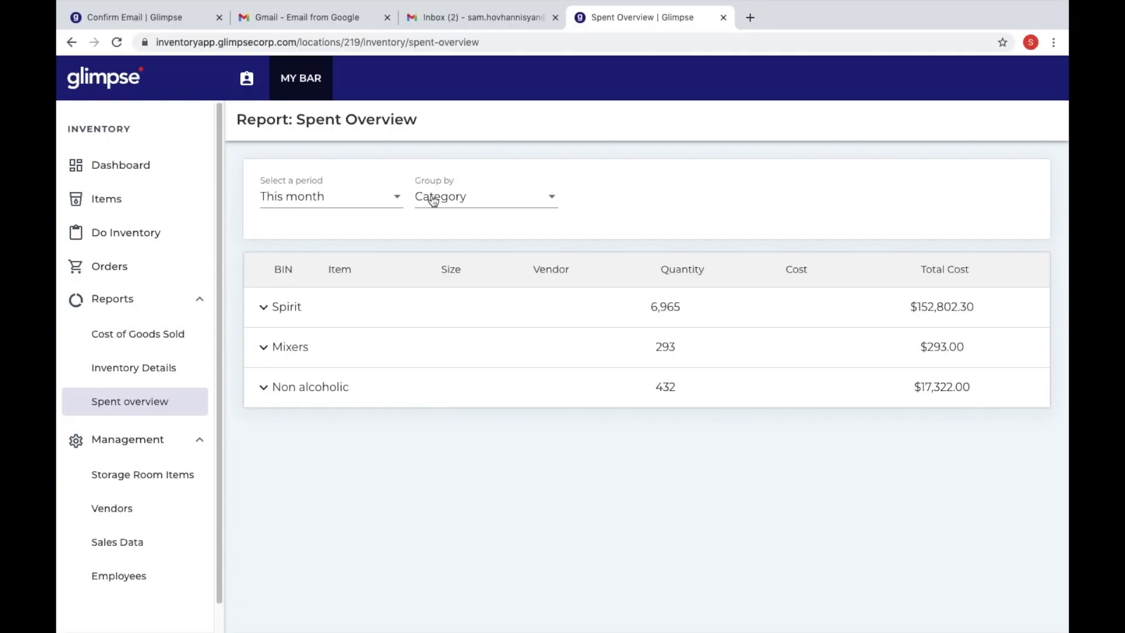
- Group spending by vendor, expand Beverages & Co's breakdown, then view the Inventory Details report
left_click(433, 200)
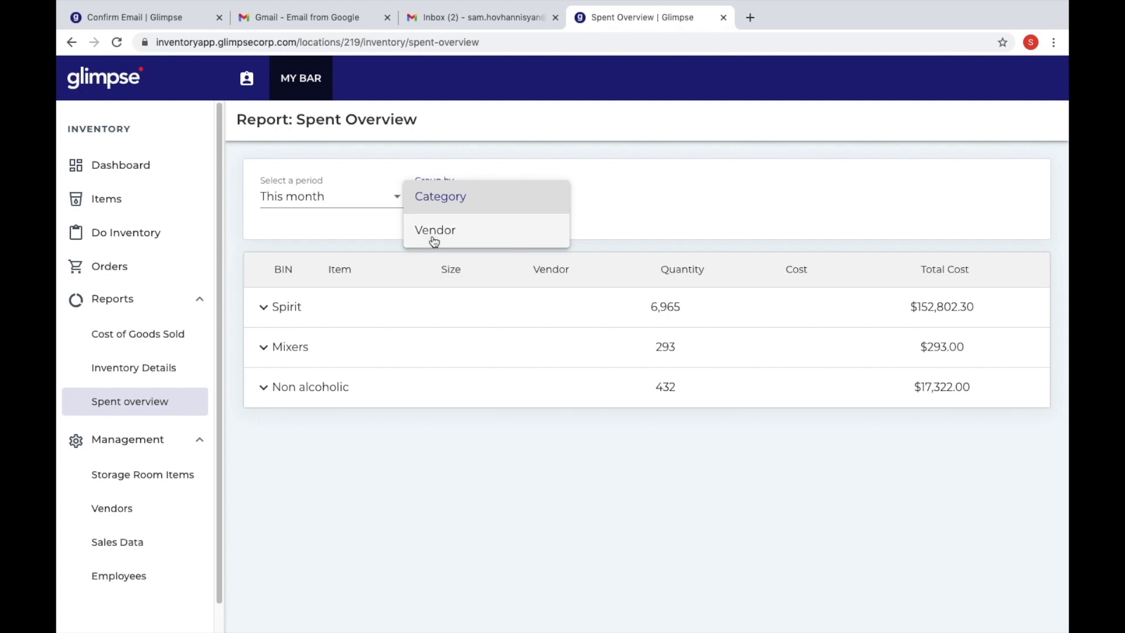
left_click(432, 230)
left_click(263, 346)
left_click(264, 387)
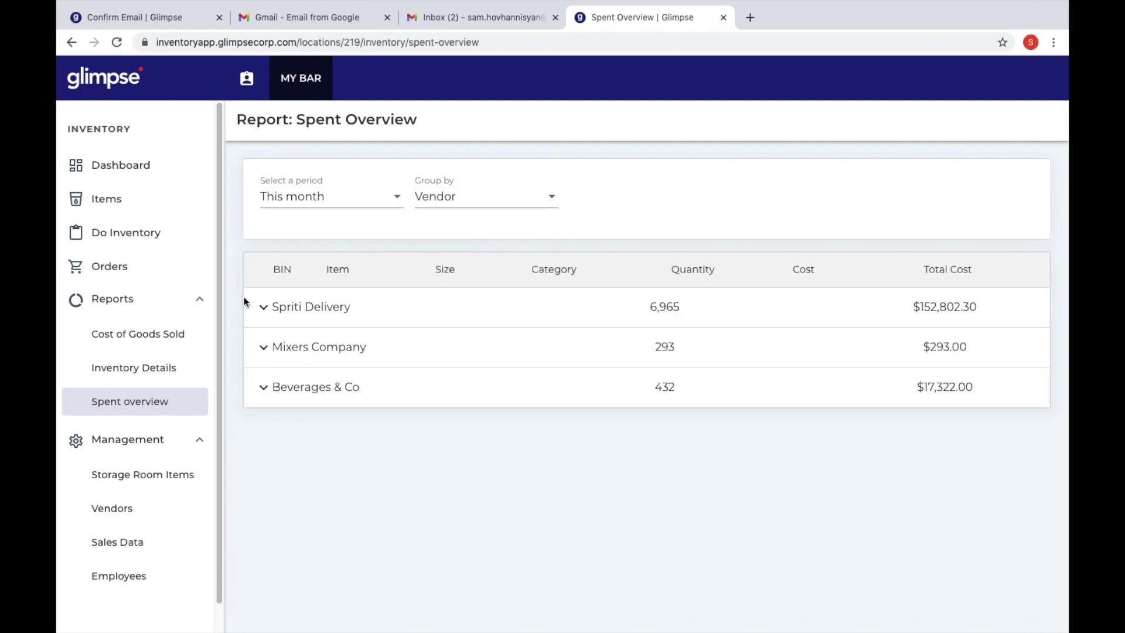
left_click(133, 367)
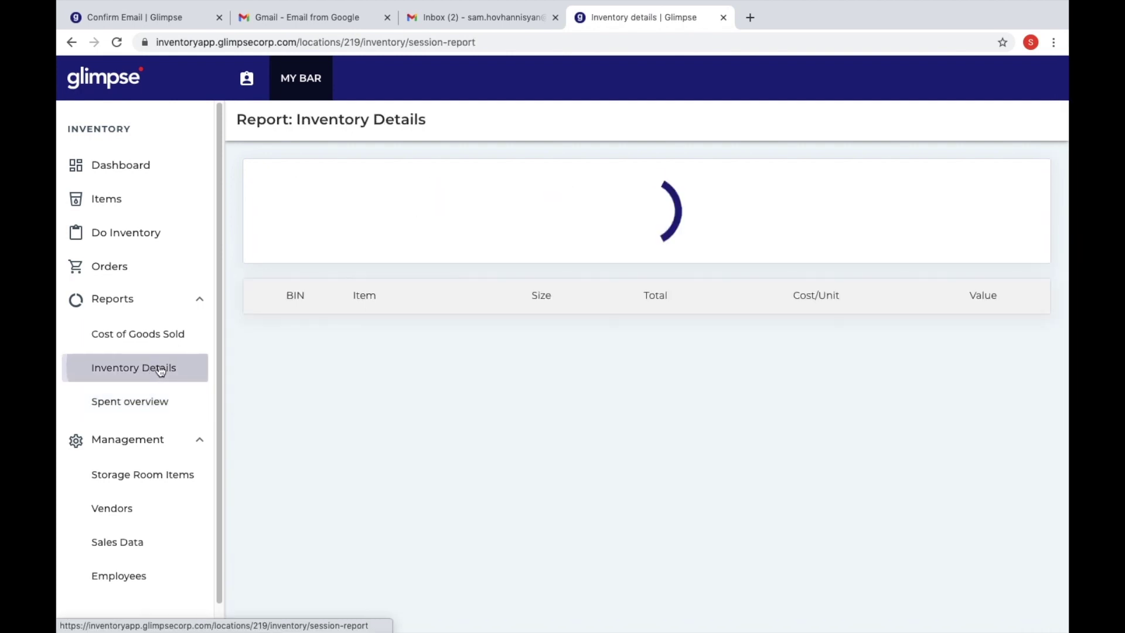
scroll(281, 300, "down", 3)
scroll(280, 300, "up", 2)
left_click(257, 297)
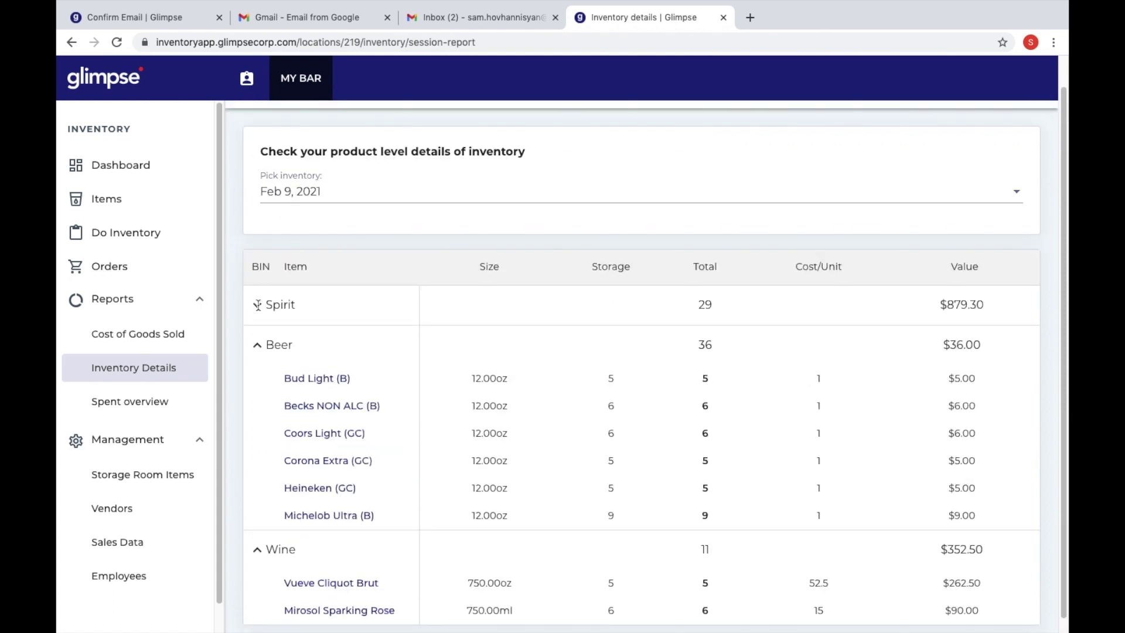